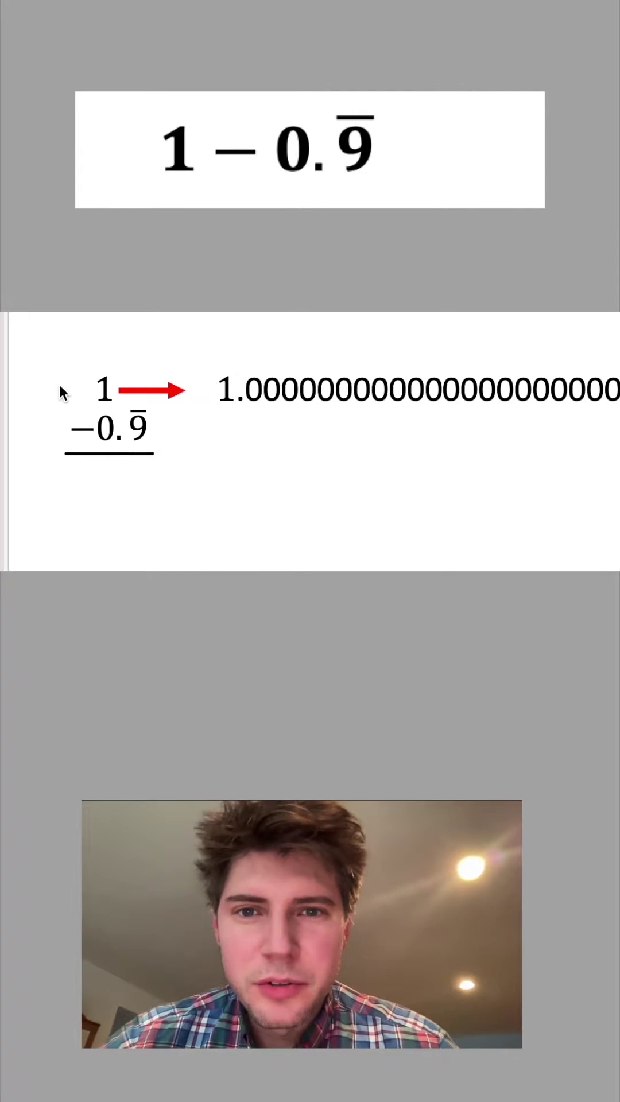
Reveal the bottom row expanded as −0.999… and draw the subtraction line beneath it
left_click(121, 482)
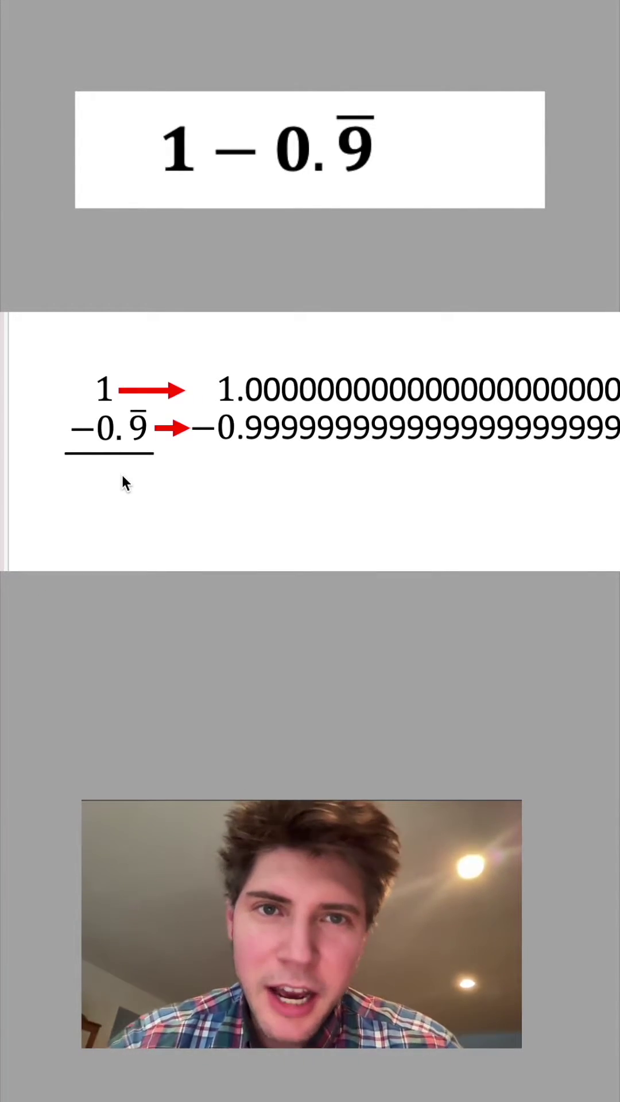
left_click(121, 482)
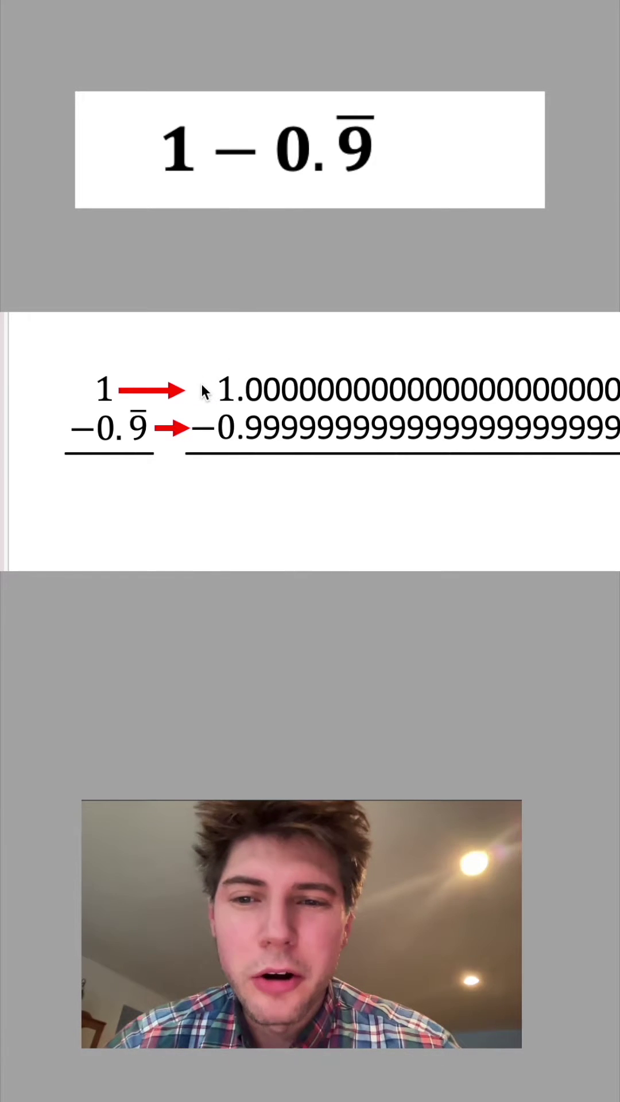
Strike the leading 1 to make it 0, and turn the first following zero into 9
left_click_drag(216, 370, 232, 406)
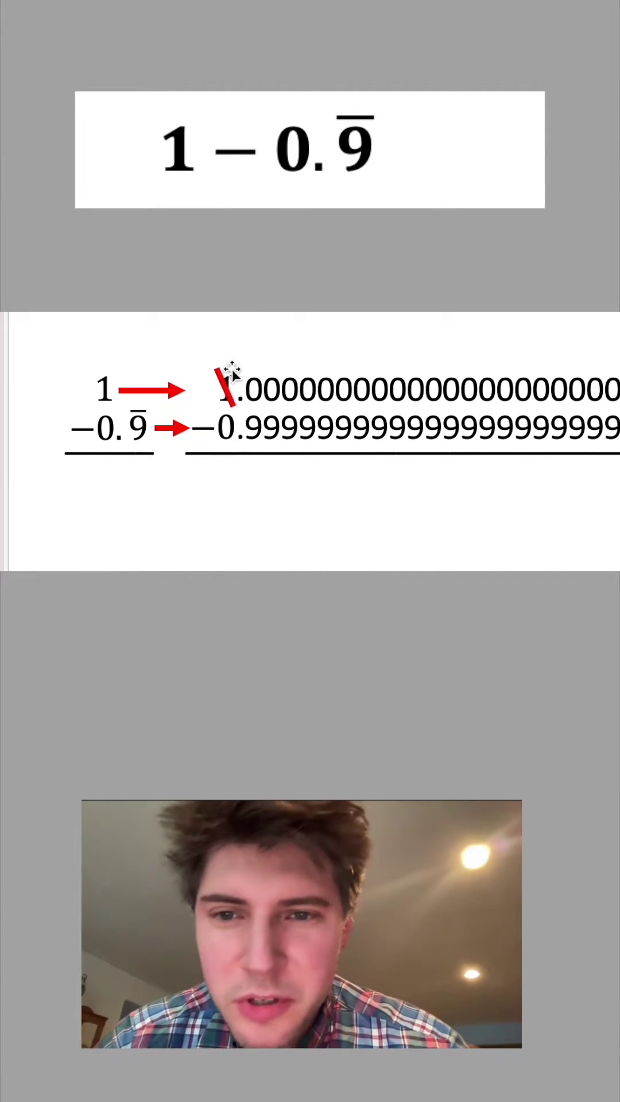
type("1")
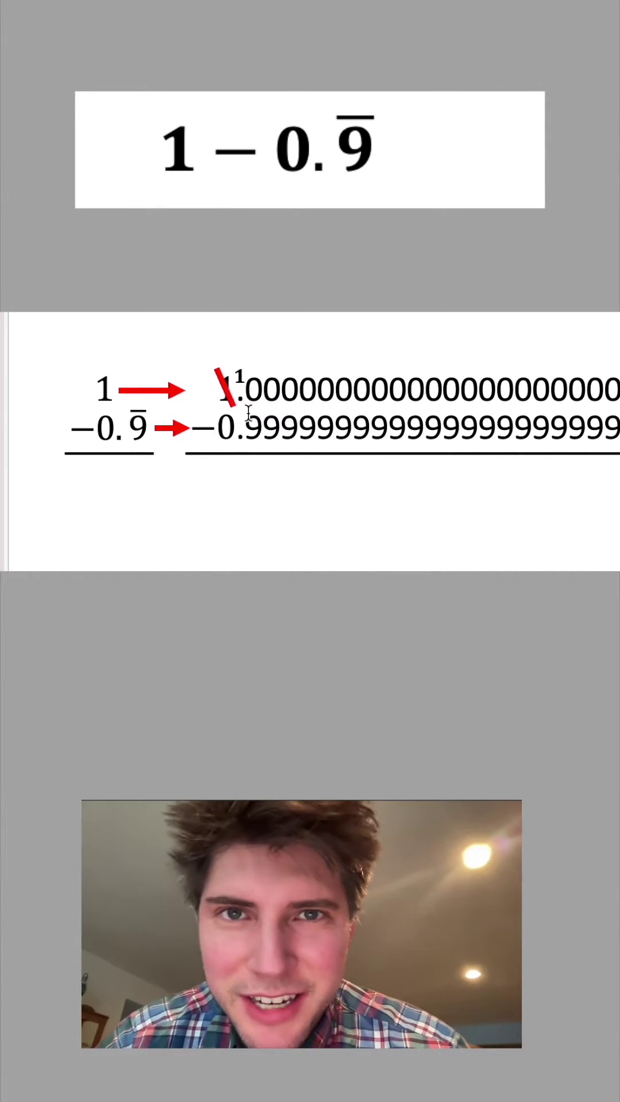
type("0")
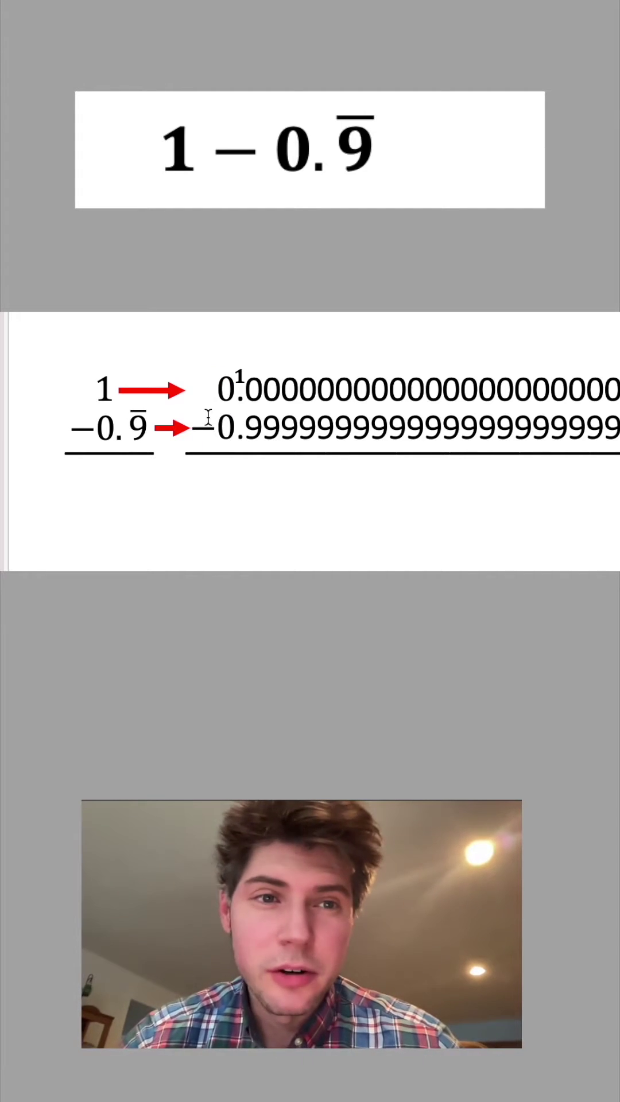
left_click_drag(240, 368, 260, 405)
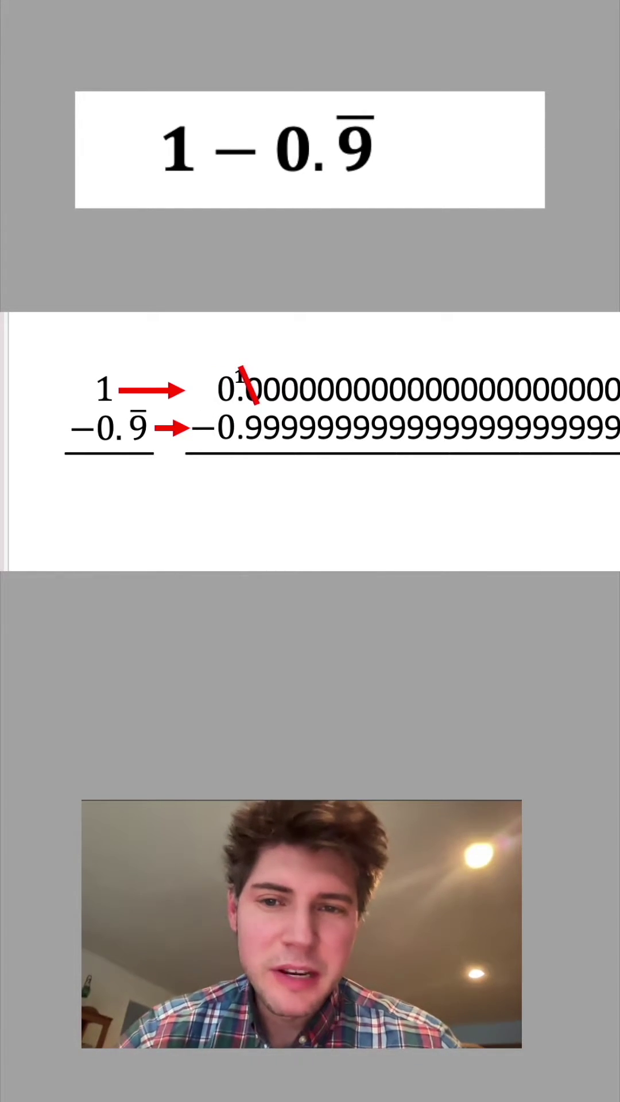
type("9")
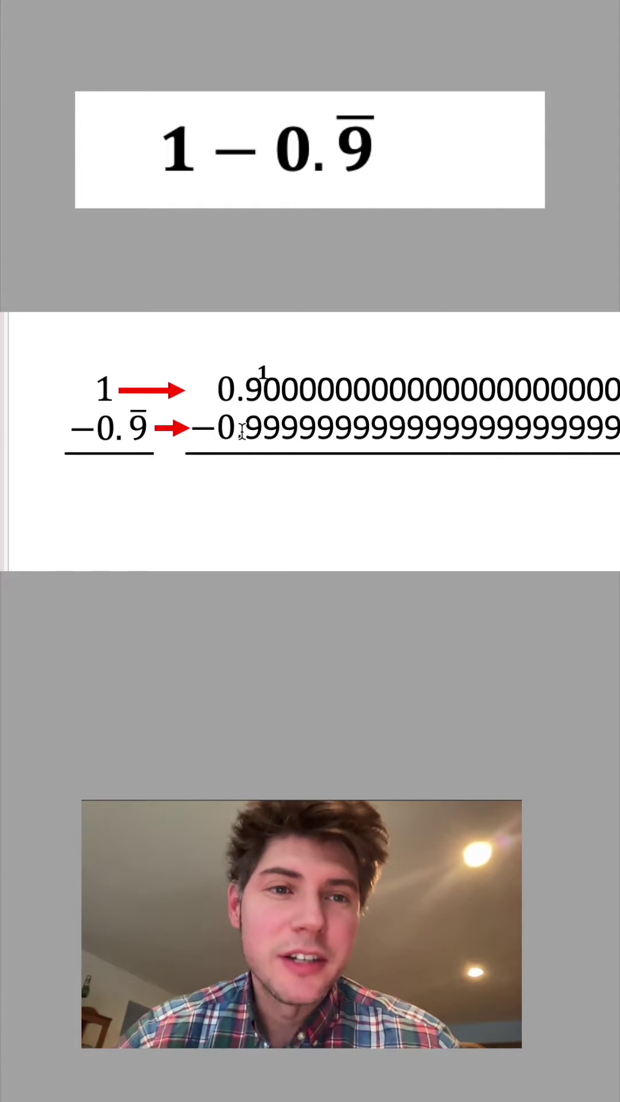
left_click(117, 334)
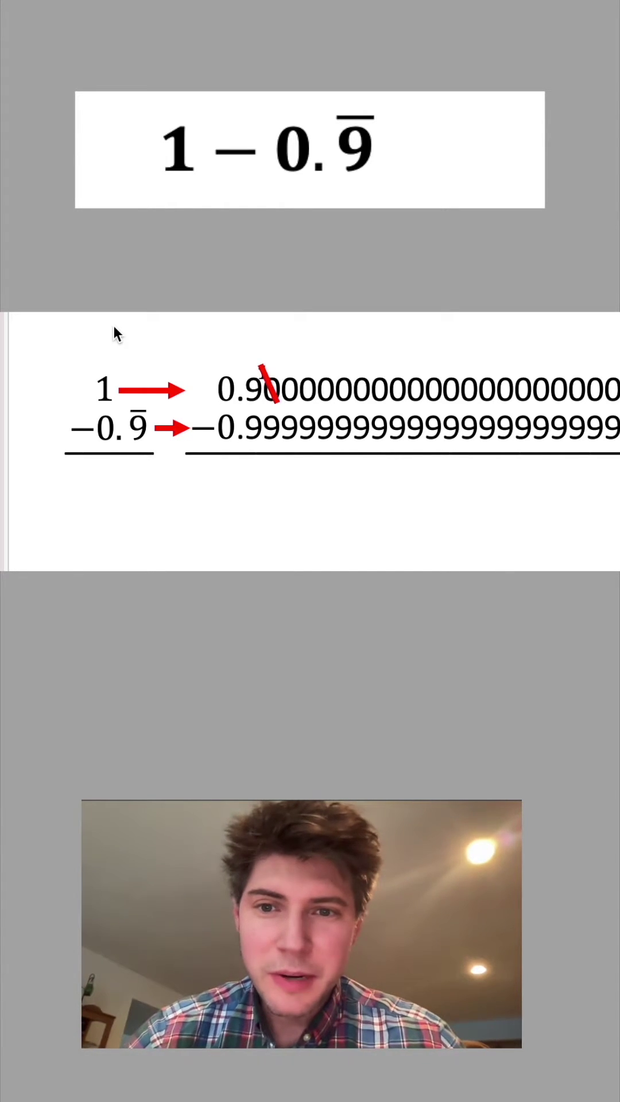
left_click(117, 334)
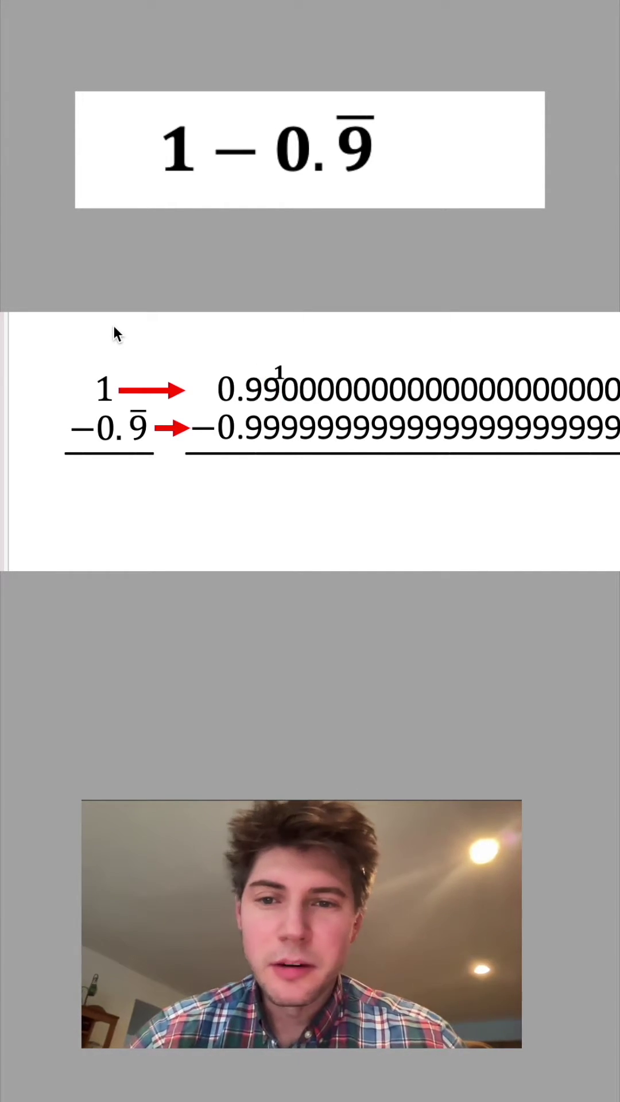
Carry the borrow across the remaining zeros, turning each into 9
left_click(116, 334)
left_click(116, 334)
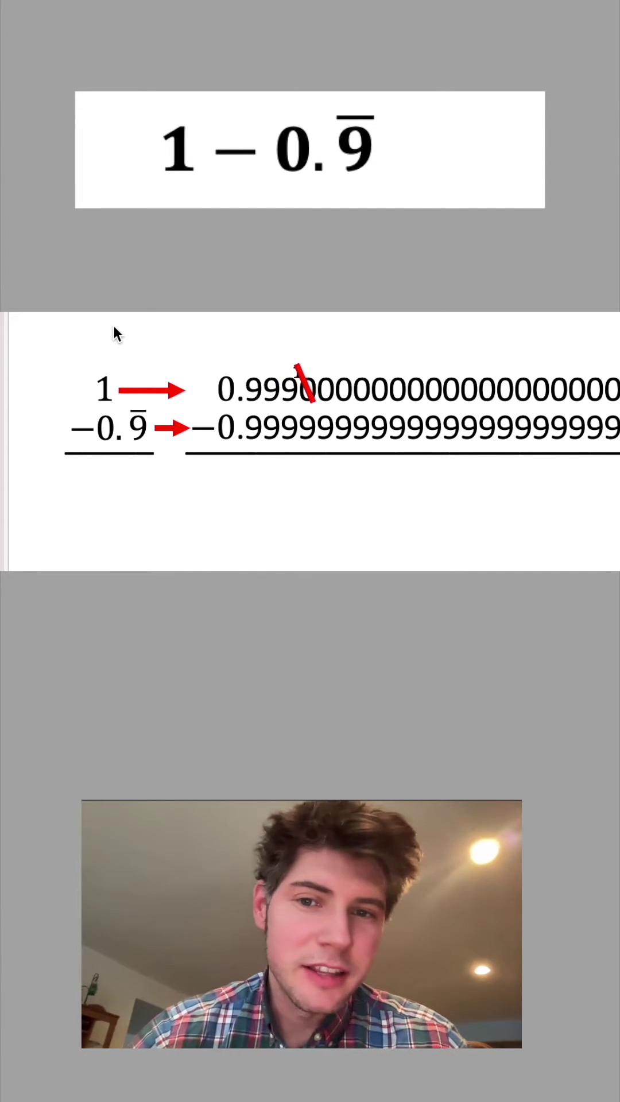
left_click(116, 334)
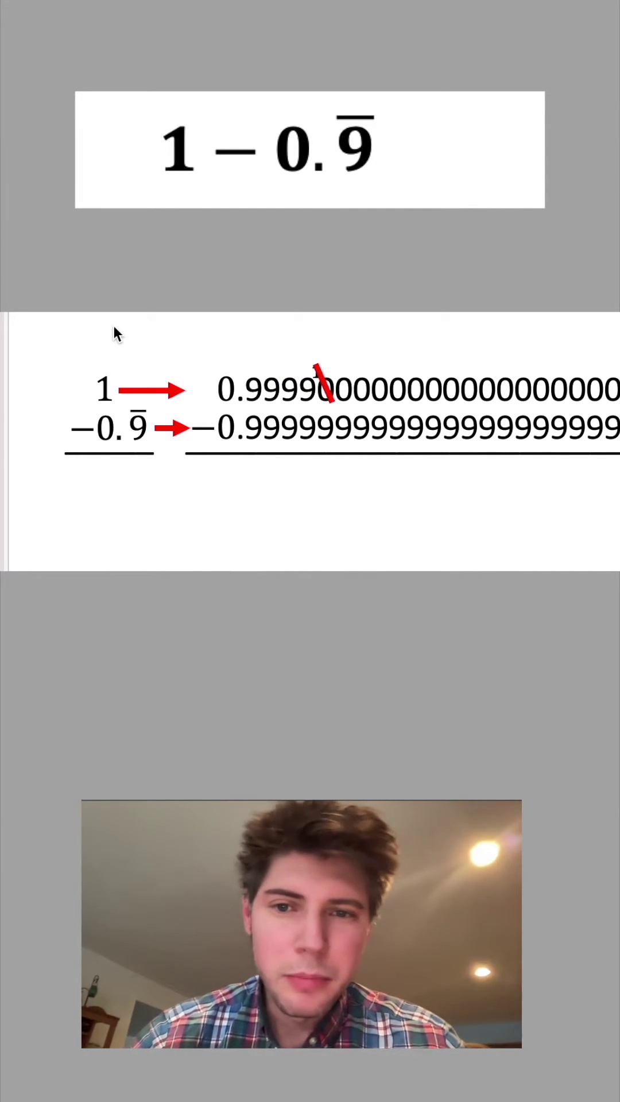
left_click(116, 334)
left_click(117, 334)
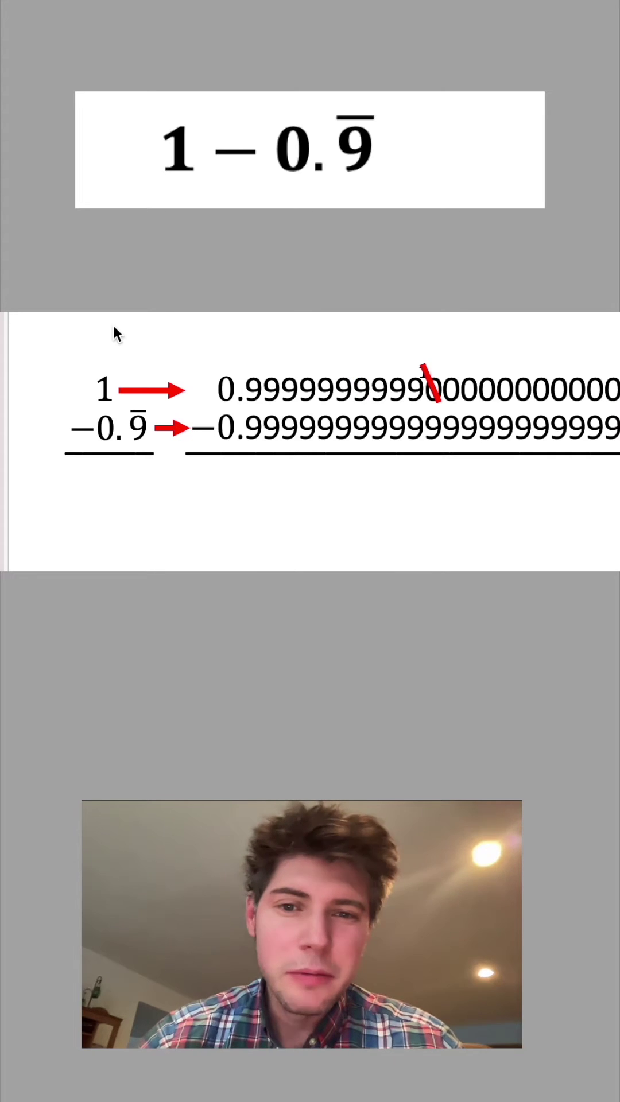
left_click(116, 334)
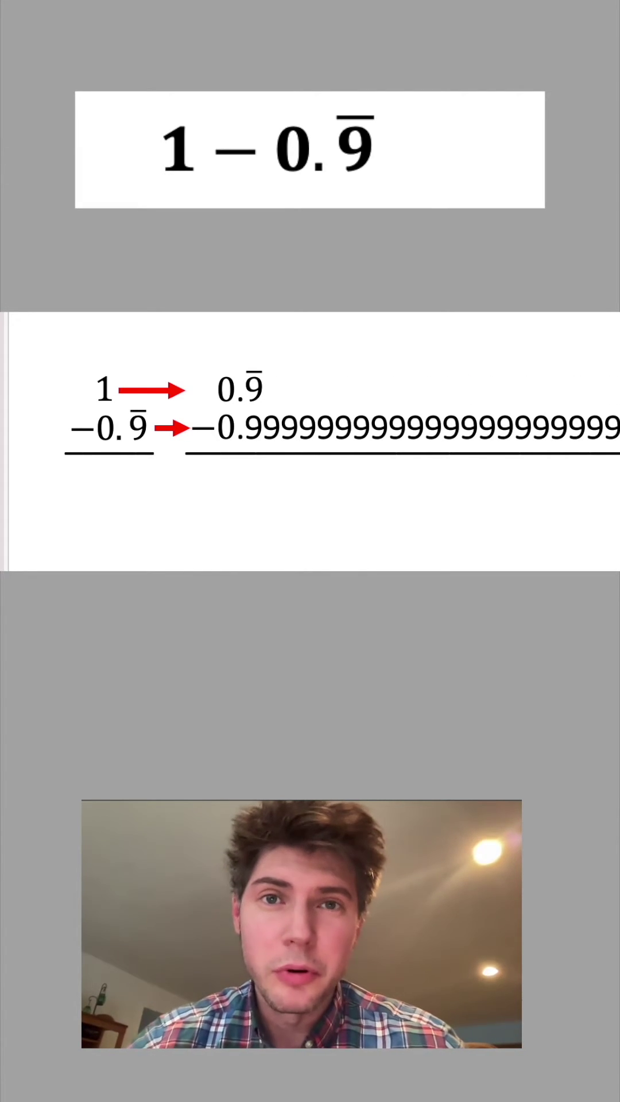
Briefly revisit the borrowing slide, then condense the bottom row to −0.9̄
key("Left")
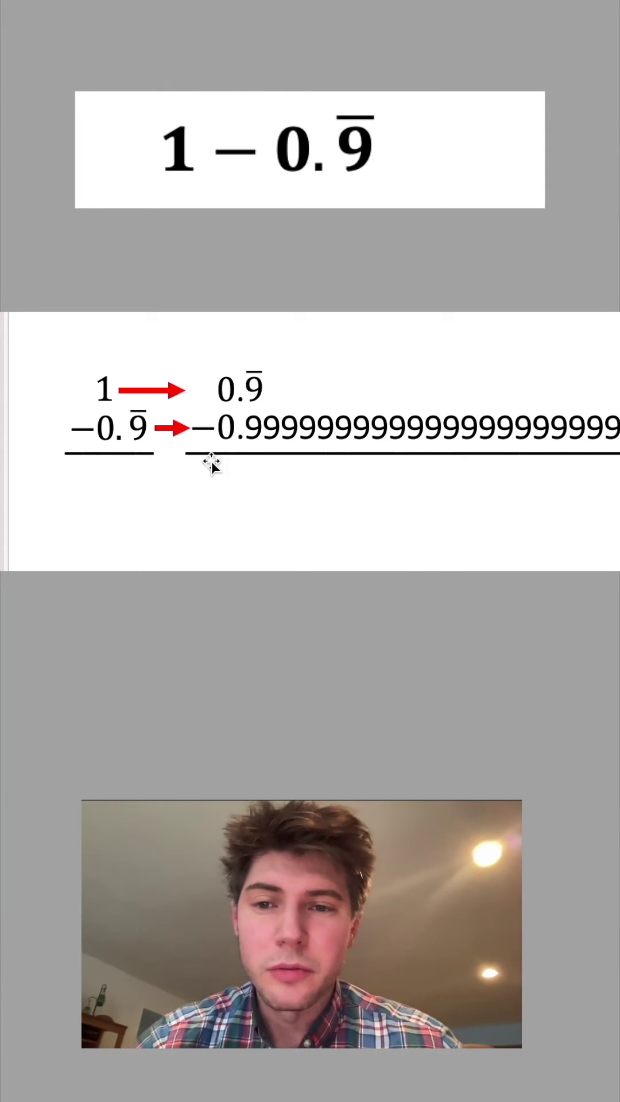
key("Right")
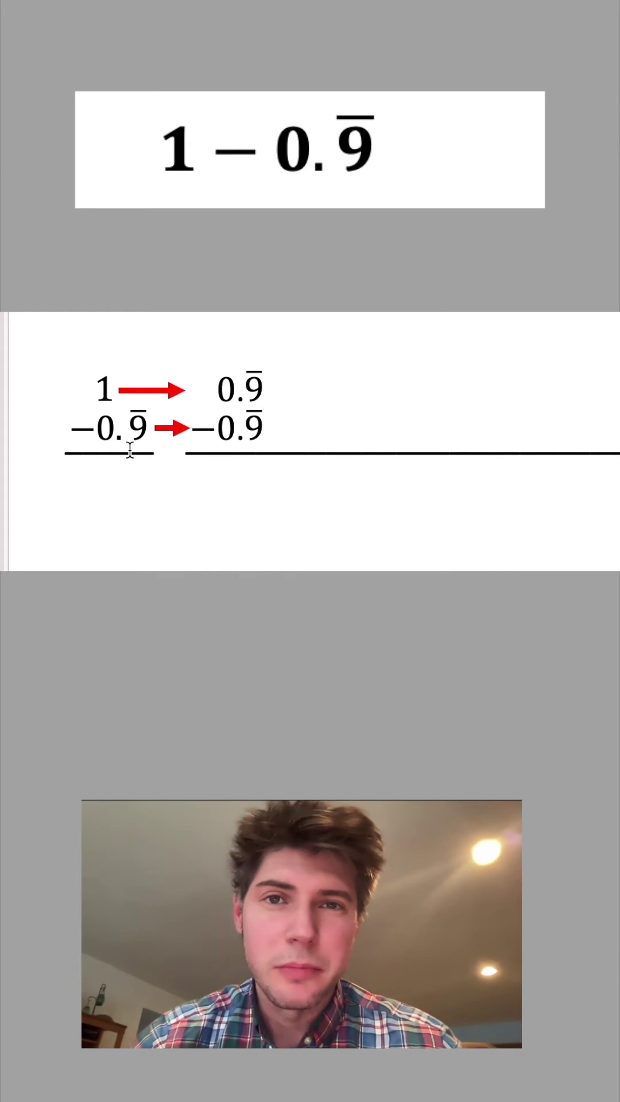
Reveal 0 under the right column, then 0 under the left column
key("Right")
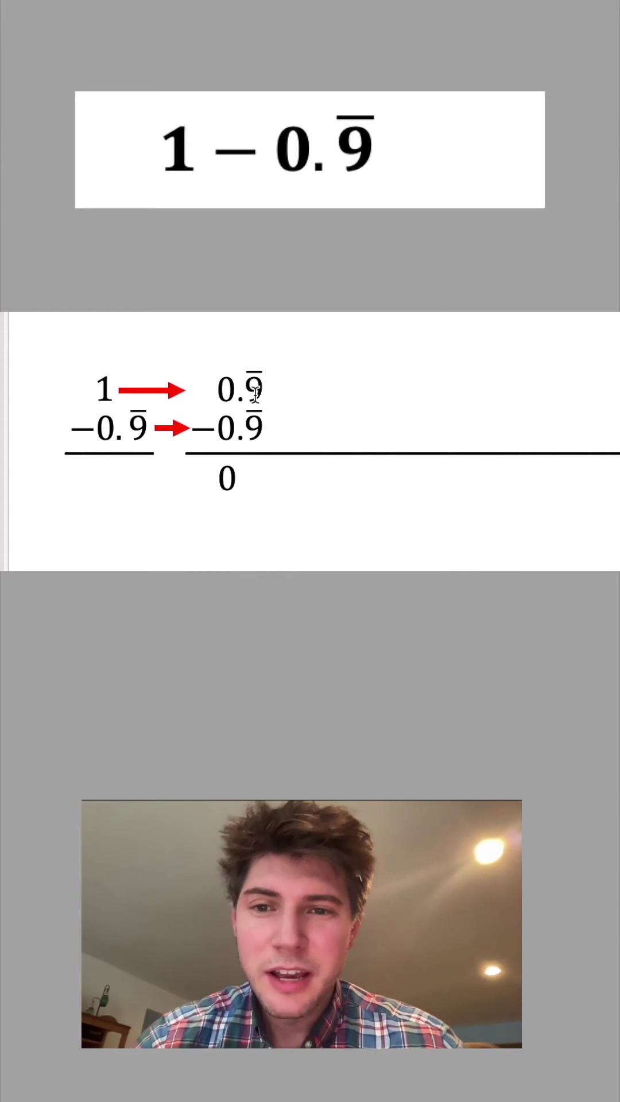
left_click(173, 433)
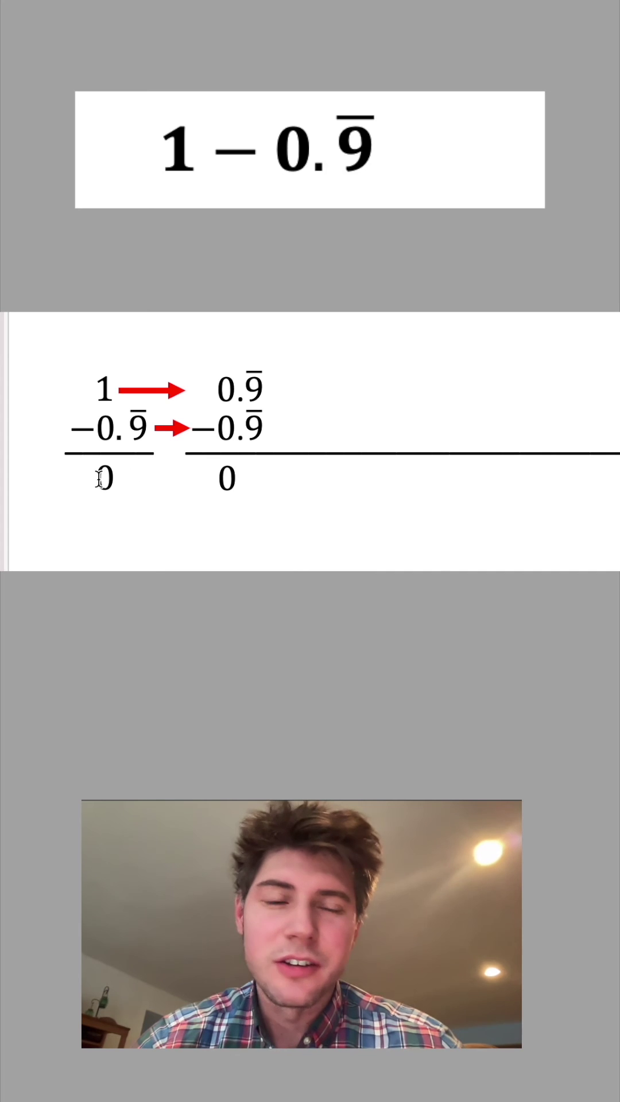